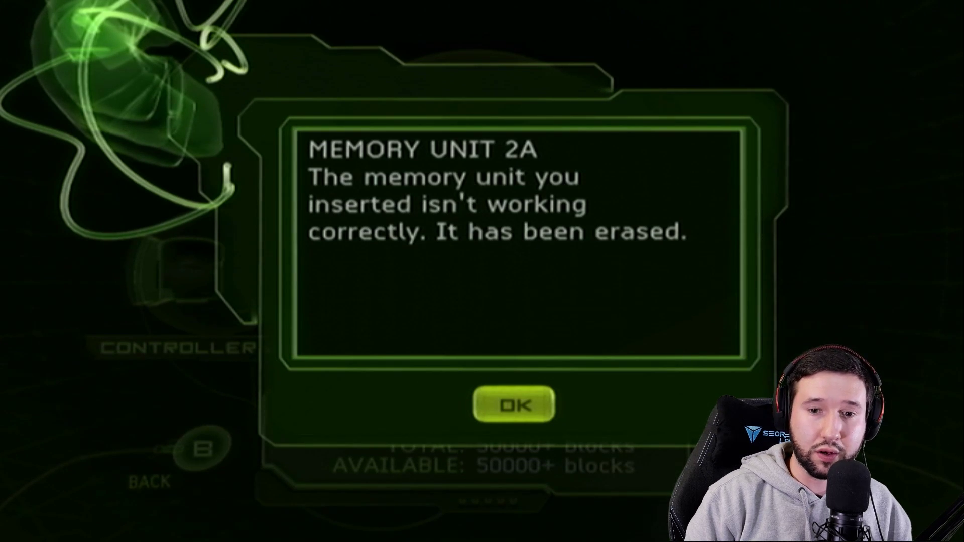
- Dismiss the Memory Unit 2A message and check This PC for the inserted memory unit, Removable Disk (E:)
{"action": "key", "text": "Return"}
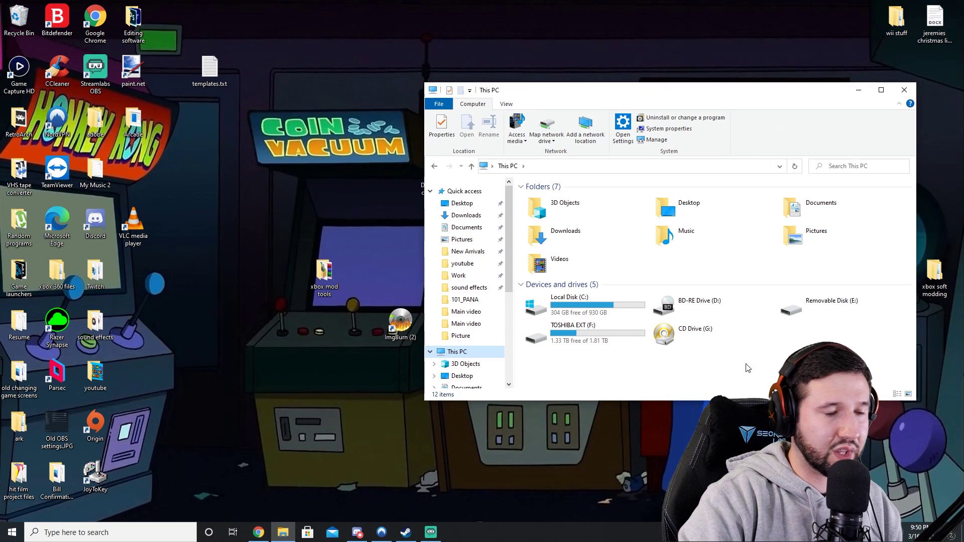
{"action": "left_click", "coordinate": [821, 312]}
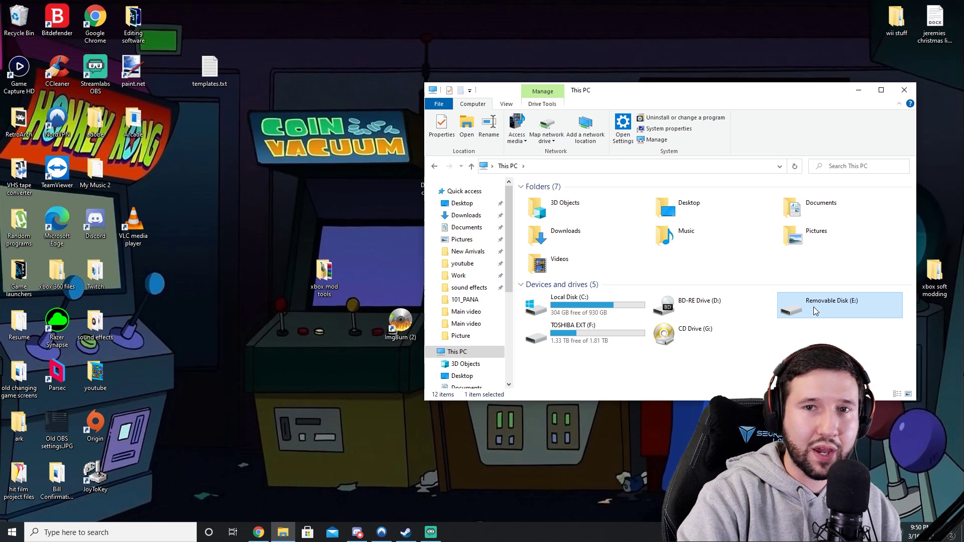
{"action": "left_click", "coordinate": [904, 91]}
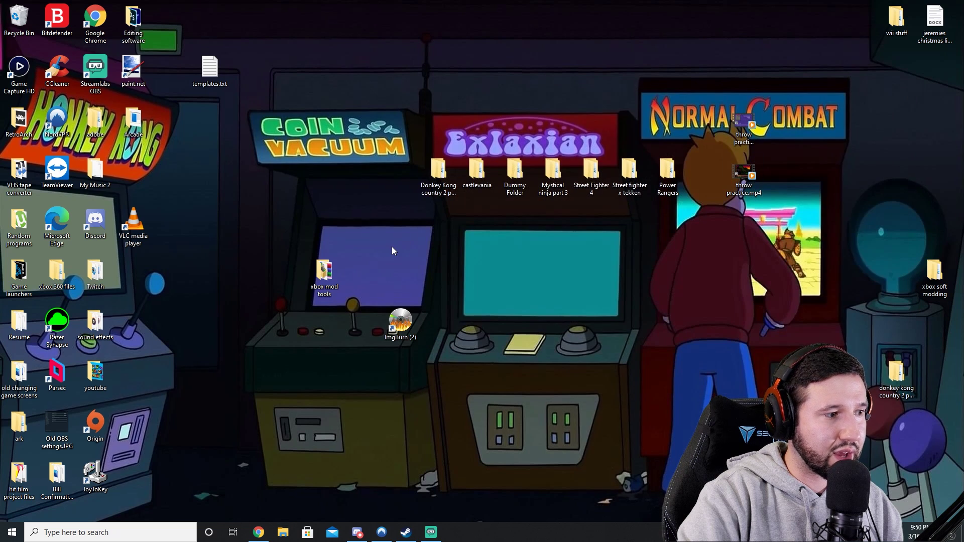
- Extract Build v1.1.8-20210317T013443Z-001.zip from the xbox mod tools folder into its own subfolder
{"action": "double_click", "coordinate": [326, 273]}
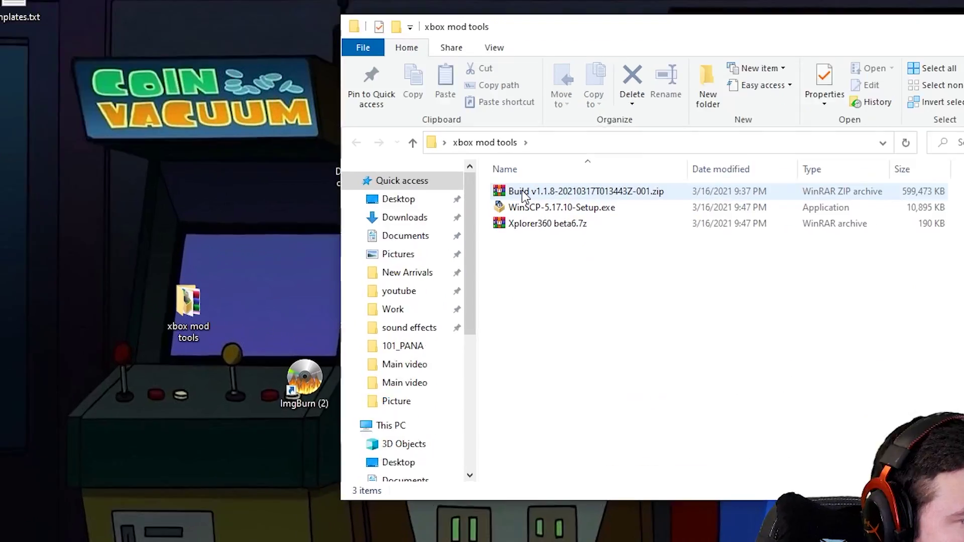
{"action": "right_click", "coordinate": [528, 194]}
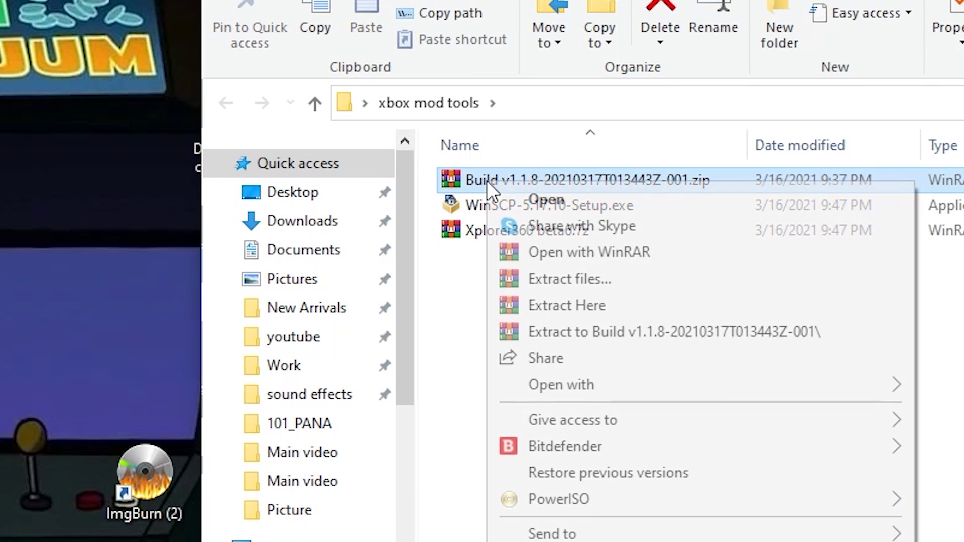
{"action": "left_click", "coordinate": [593, 332]}
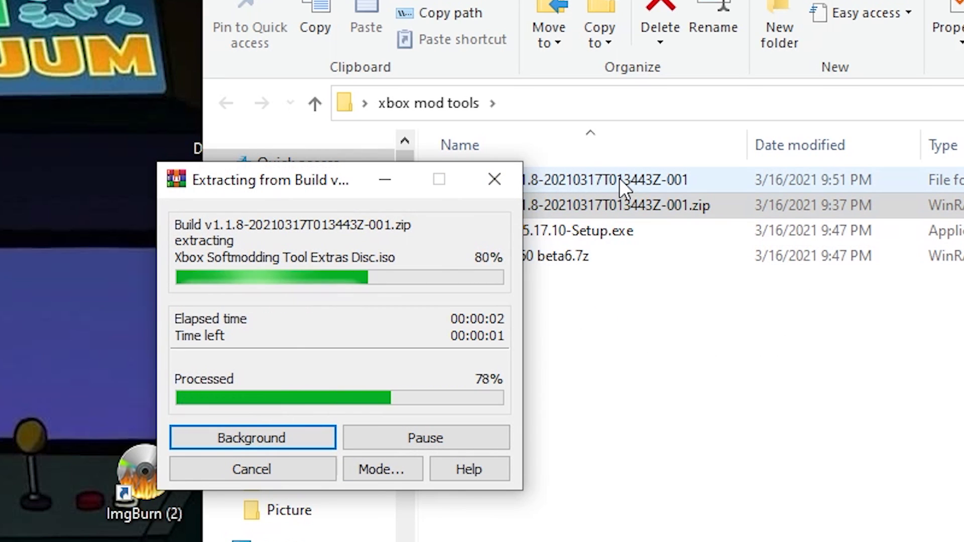
- In the extracted Build v1.1.8 folder, extract Xbox Softmodding Tool.zip into its own subfolder
{"action": "double_click", "coordinate": [544, 179]}
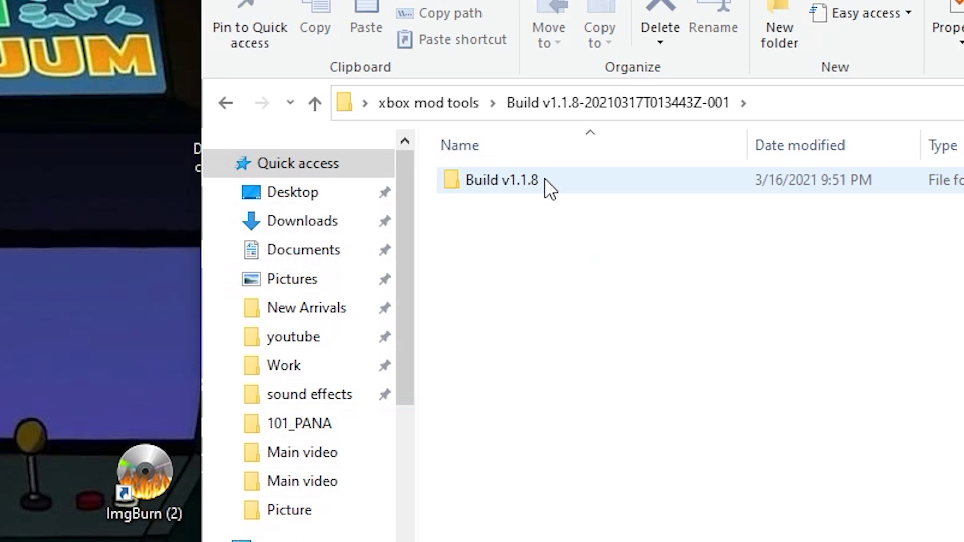
{"action": "double_click", "coordinate": [544, 180]}
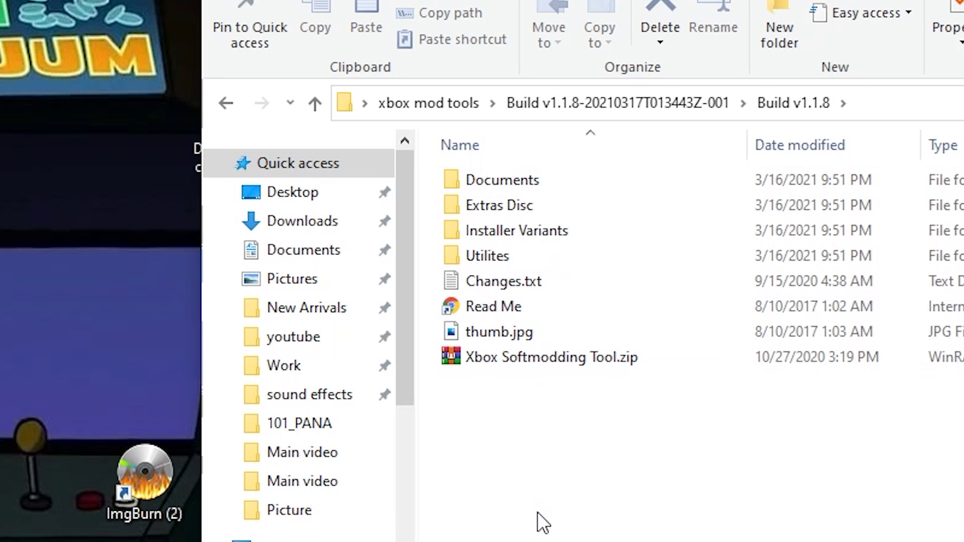
{"action": "right_click", "coordinate": [486, 361]}
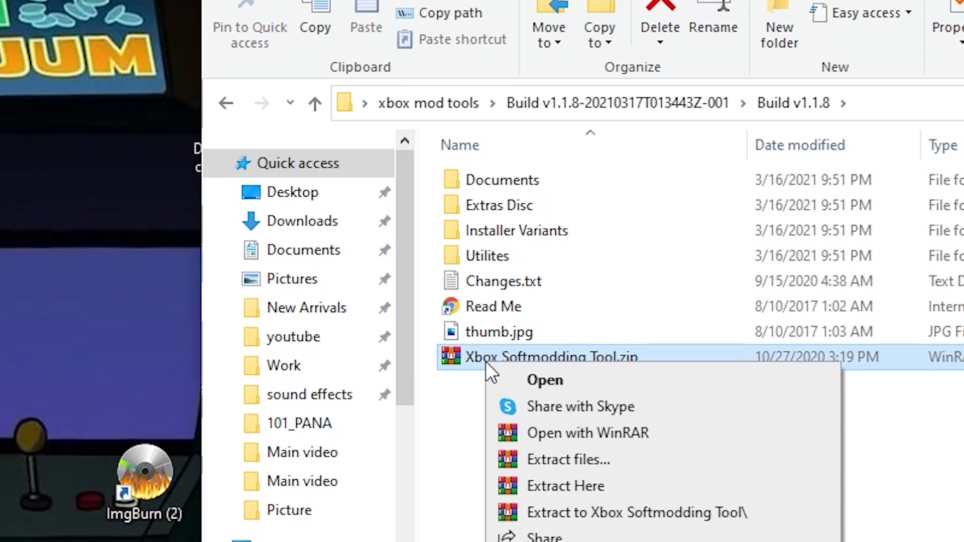
{"action": "left_click", "coordinate": [594, 515]}
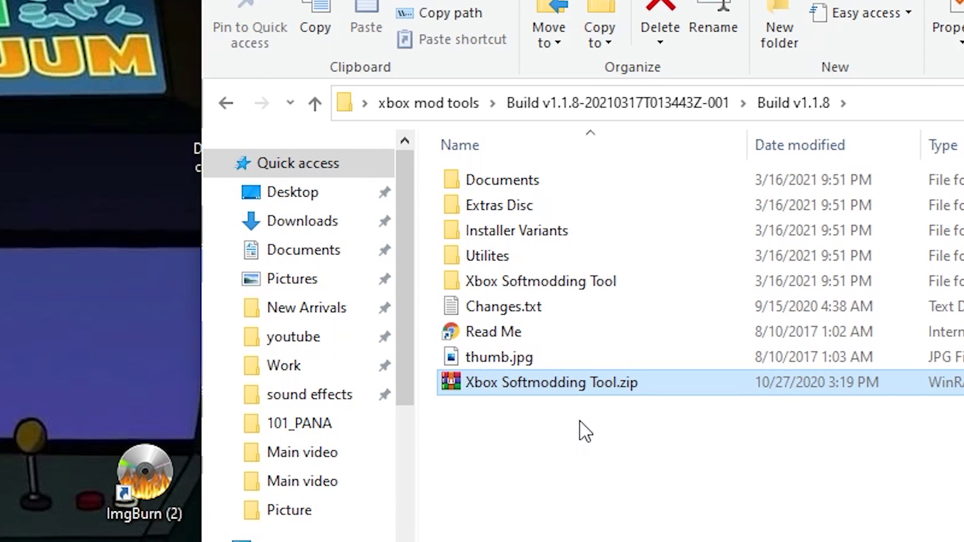
- Open the Softmod Package folder inside Xbox Softmodding Tool and look over the game-specific save archives
{"action": "double_click", "coordinate": [520, 282]}
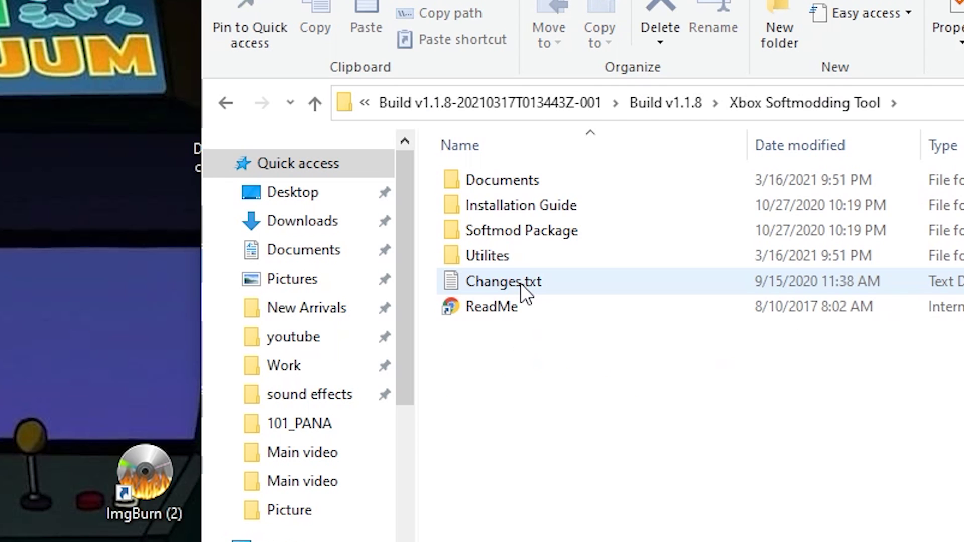
{"action": "double_click", "coordinate": [531, 230]}
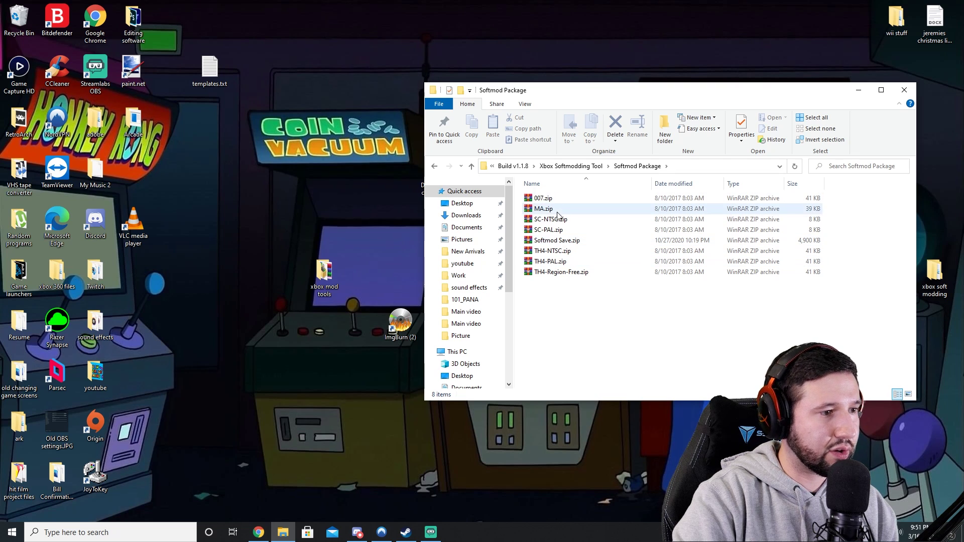
{"action": "left_click", "coordinate": [542, 273]}
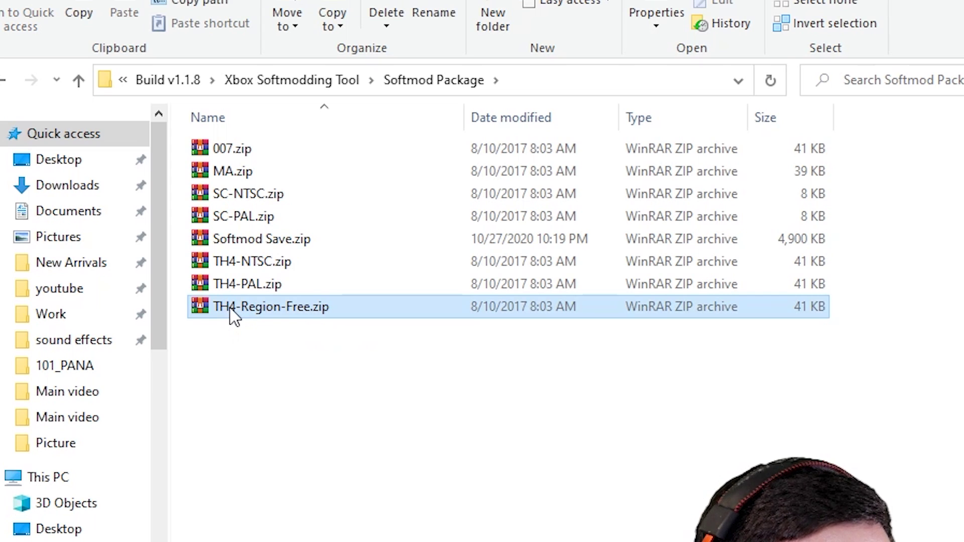
{"action": "left_click", "coordinate": [227, 220]}
{"action": "left_click", "coordinate": [226, 199]}
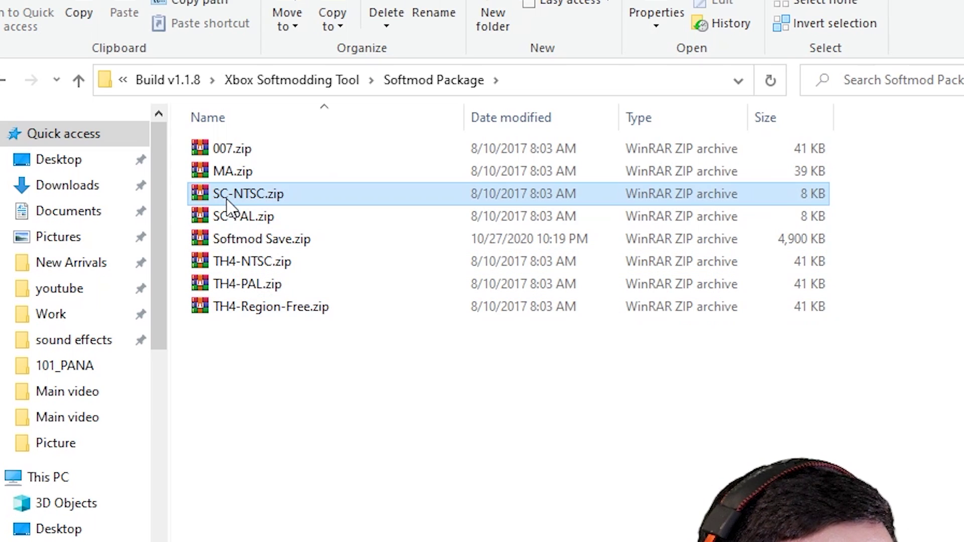
{"action": "left_click", "coordinate": [230, 155]}
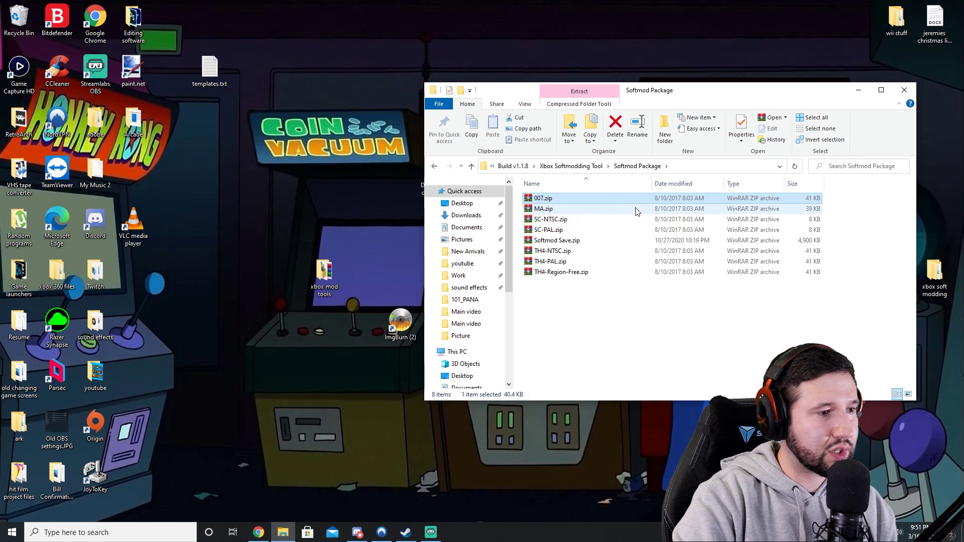
- Extract SC-NTSC.zip directly into the Softmod Package folder and check the contents of the extracted UDATA folder
{"action": "left_click", "coordinate": [546, 221]}
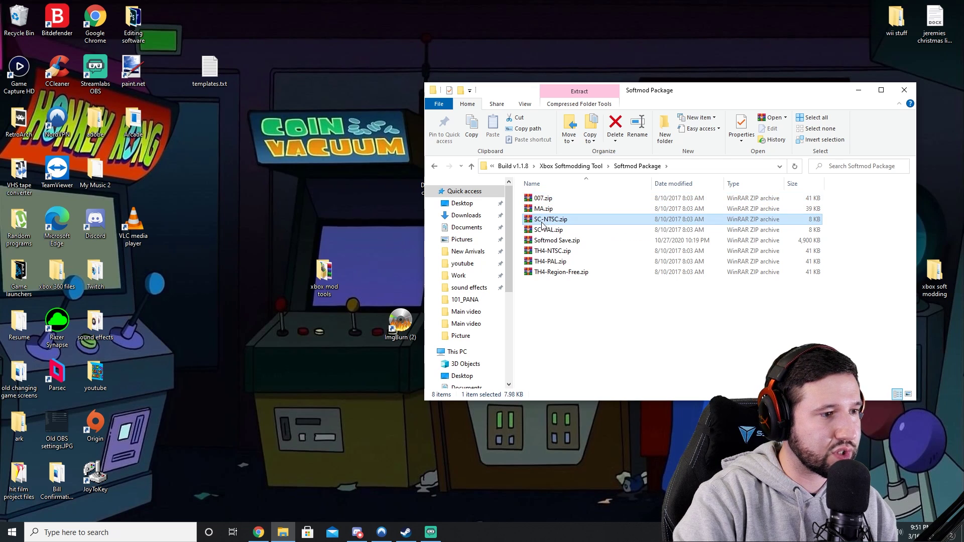
{"action": "right_click", "coordinate": [547, 224]}
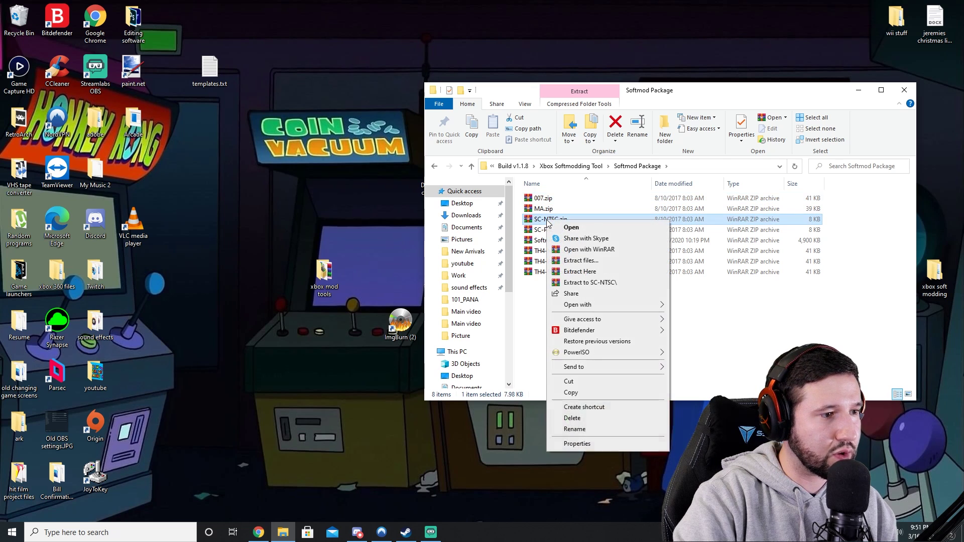
{"action": "left_click", "coordinate": [592, 273]}
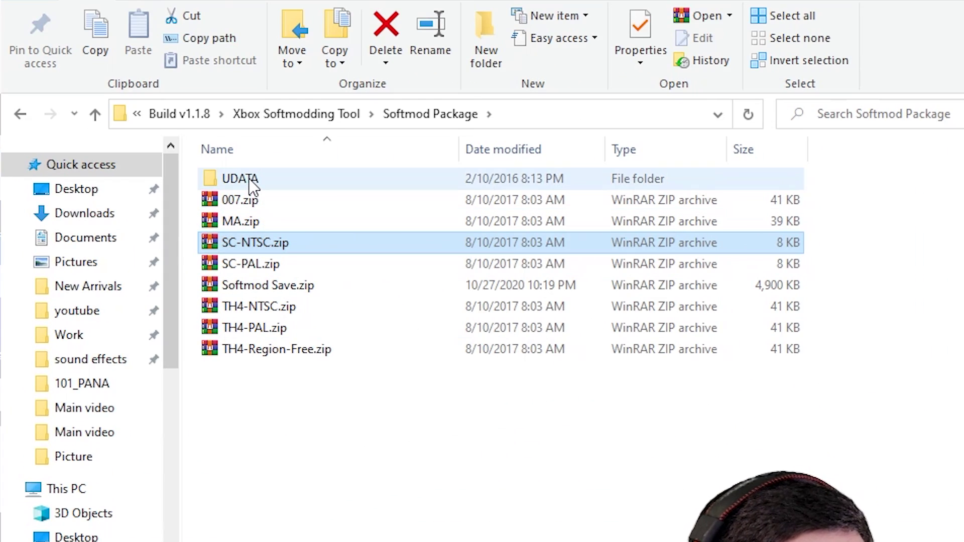
{"action": "double_click", "coordinate": [251, 180]}
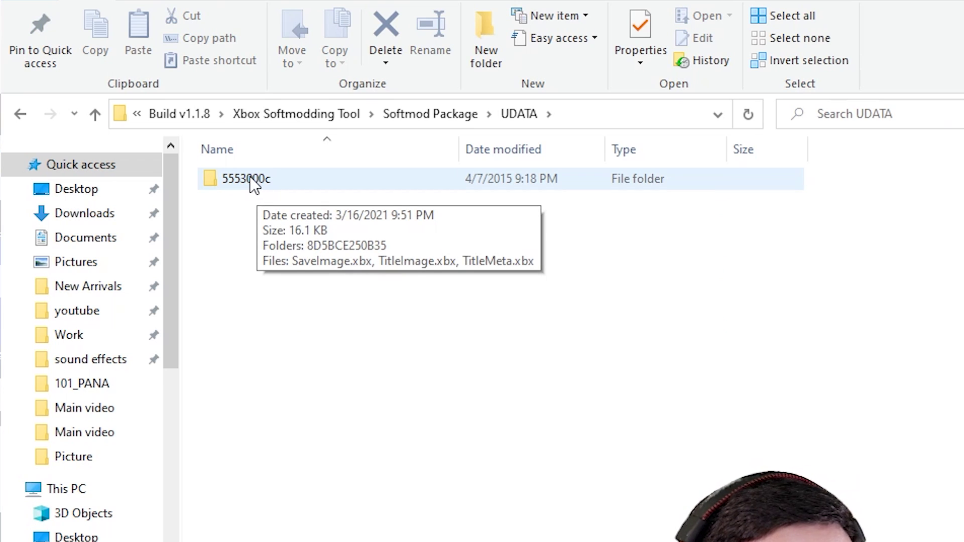
{"action": "left_click", "coordinate": [20, 115]}
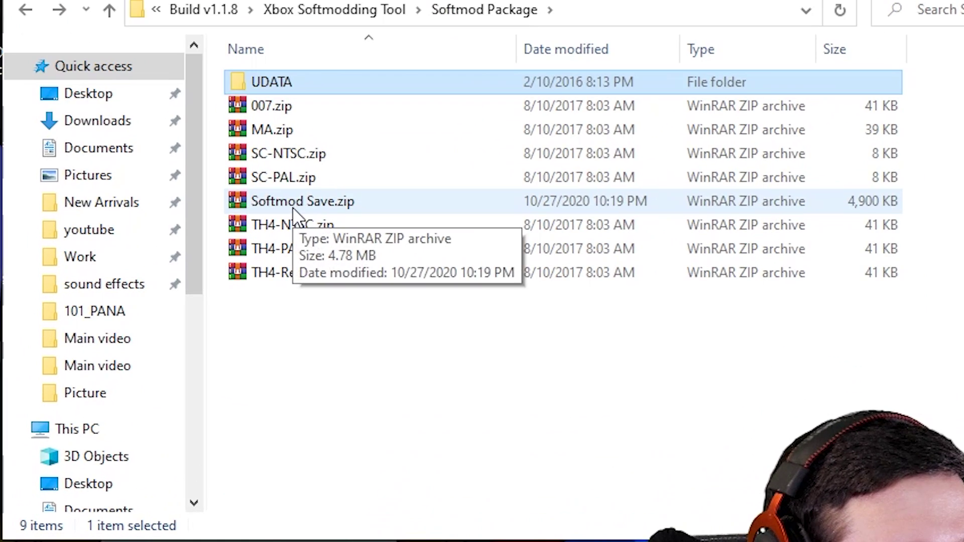
- Extract Softmod Save.zip directly into the Softmod Package folder and open the UDATA folder
{"action": "left_click", "coordinate": [553, 252]}
{"action": "right_click", "coordinate": [554, 252]}
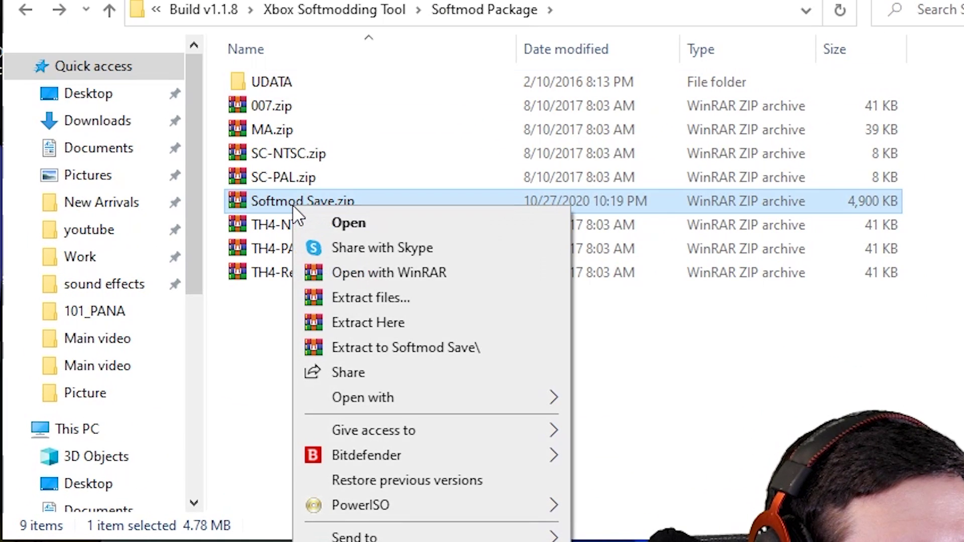
{"action": "left_click", "coordinate": [376, 322]}
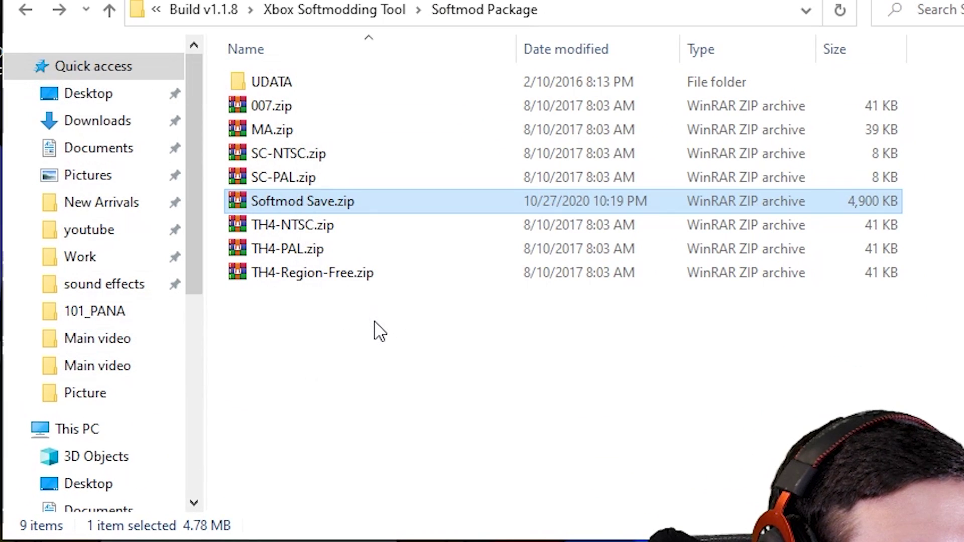
{"action": "double_click", "coordinate": [279, 91]}
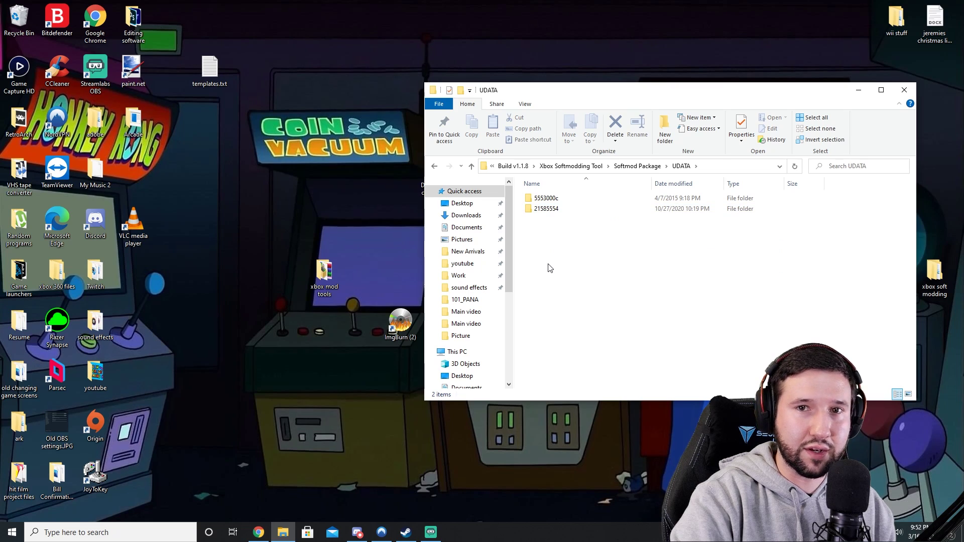
- Open the xbox mod tools folder in a second window beside UDATA and extract Xplorer360 beta6.7z directly into it
{"action": "left_click", "coordinate": [326, 270]}
{"action": "double_click", "coordinate": [327, 270]}
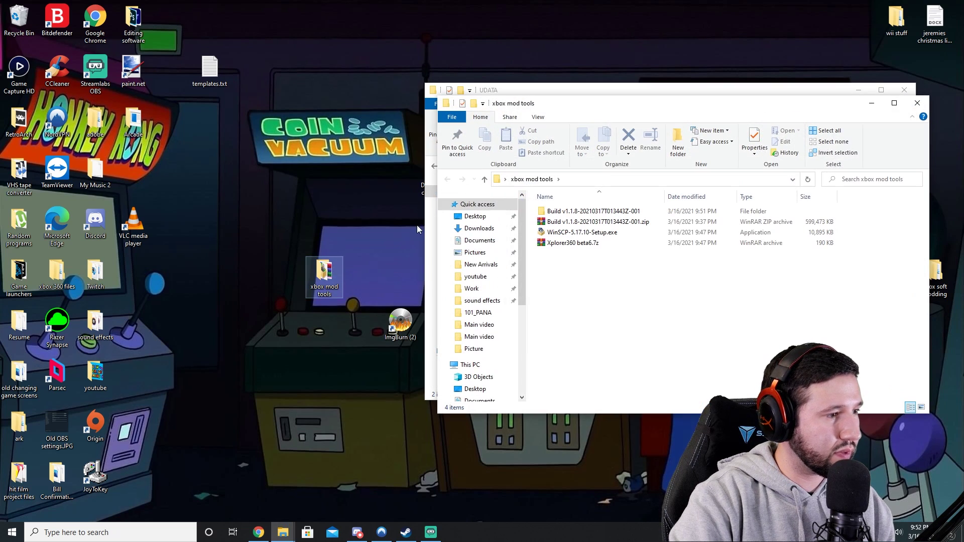
{"action": "left_click_drag", "start_coordinate": [676, 114], "coordinate": [276, 95]}
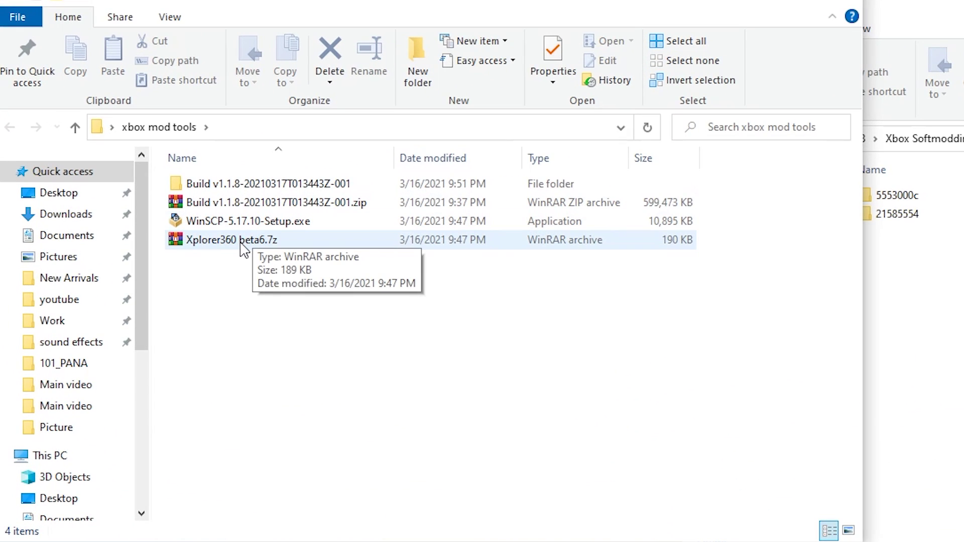
{"action": "right_click", "coordinate": [175, 227]}
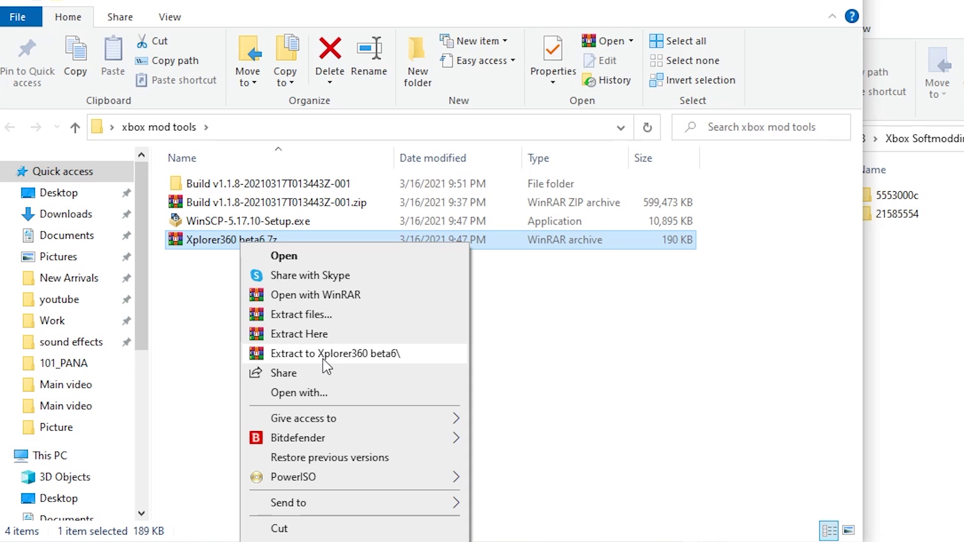
{"action": "left_click", "coordinate": [314, 334]}
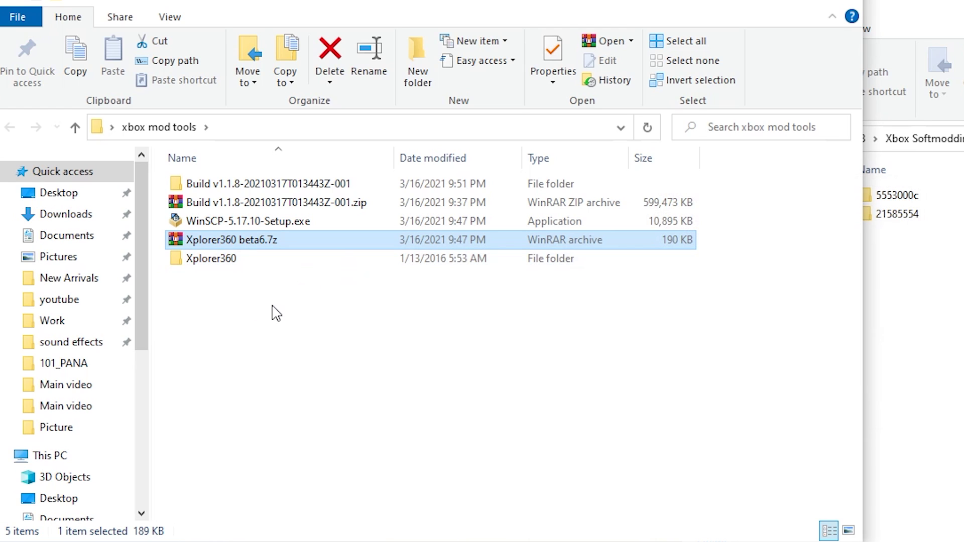
- Launch Xplorer360.exe from the extracted Xplorer360 folder
{"action": "double_click", "coordinate": [228, 259]}
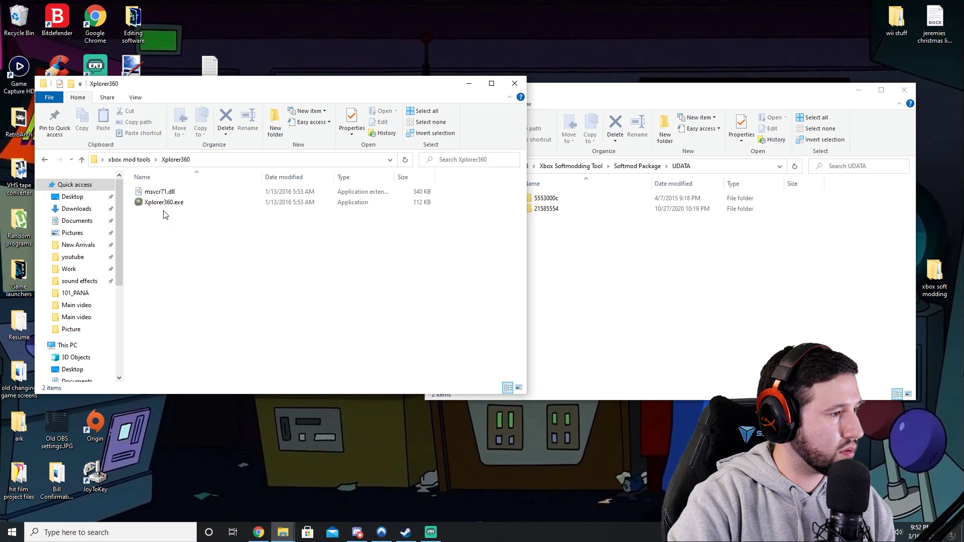
{"action": "left_click", "coordinate": [159, 205]}
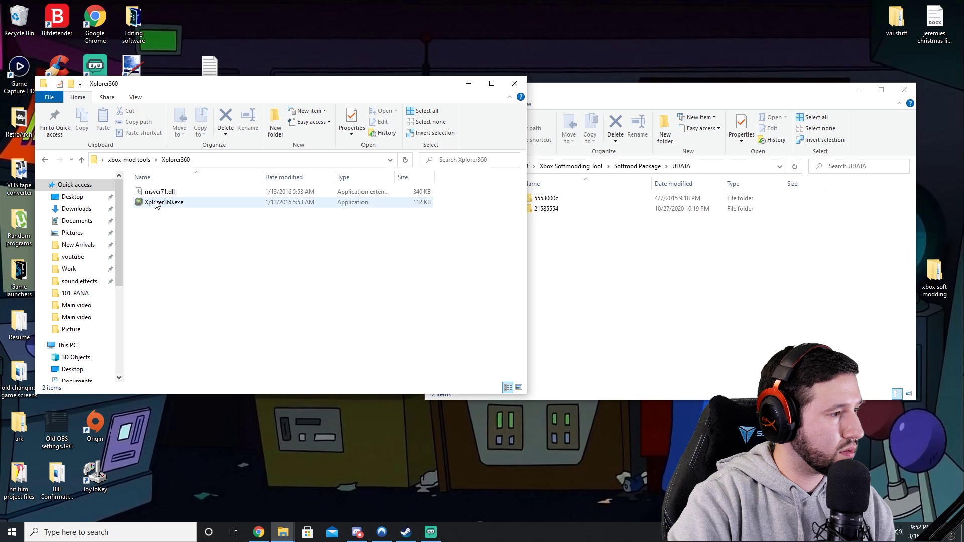
{"action": "double_click", "coordinate": [158, 204]}
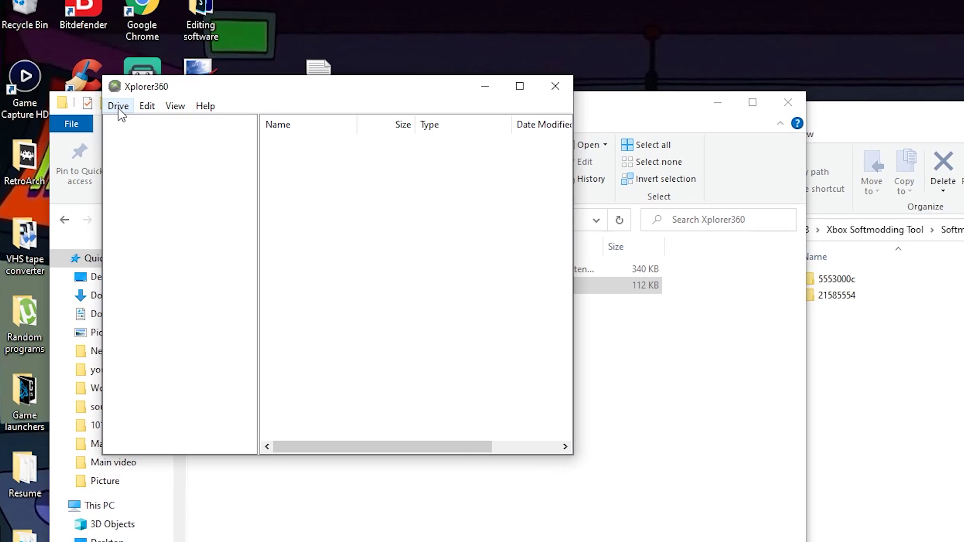
- Open the connected memory unit in Xplorer360 as a hard drive or memory card
{"action": "left_click", "coordinate": [80, 87]}
{"action": "mouse_move", "coordinate": [134, 124]}
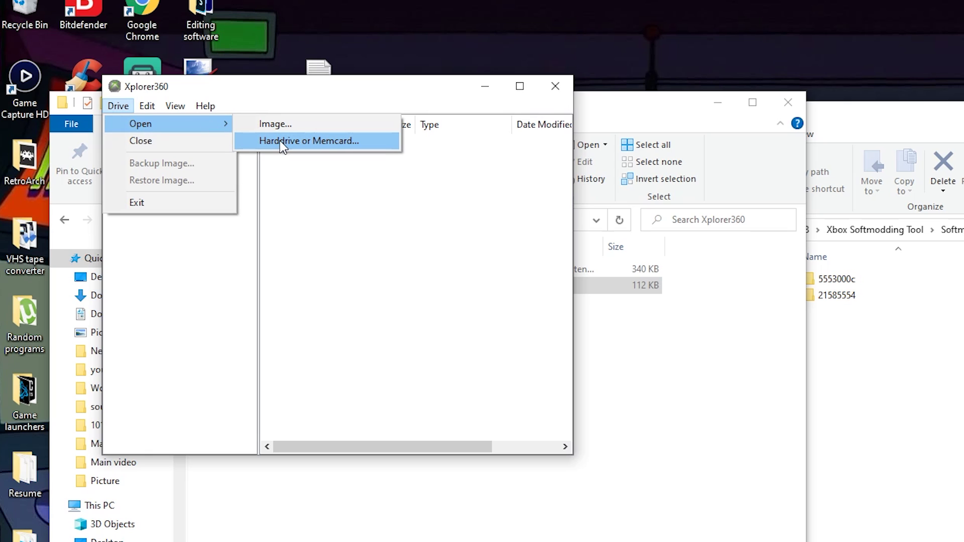
{"action": "left_click", "coordinate": [283, 142]}
{"action": "left_click", "coordinate": [154, 125]}
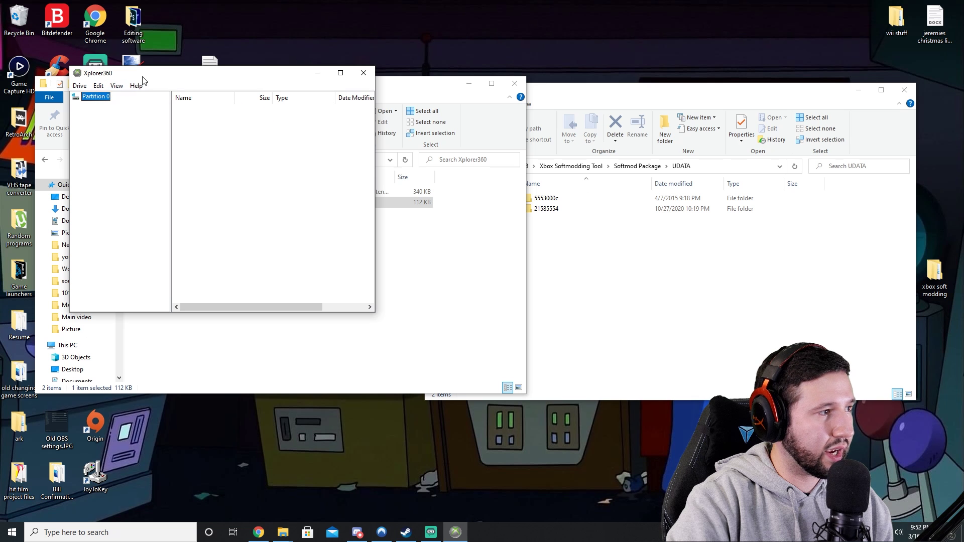
- Copy the 5553000c and 21585554 folders from UDATA into Partition 0 of the memory unit in Xplorer360
{"action": "left_click_drag", "start_coordinate": [142, 80], "coordinate": [274, 89]}
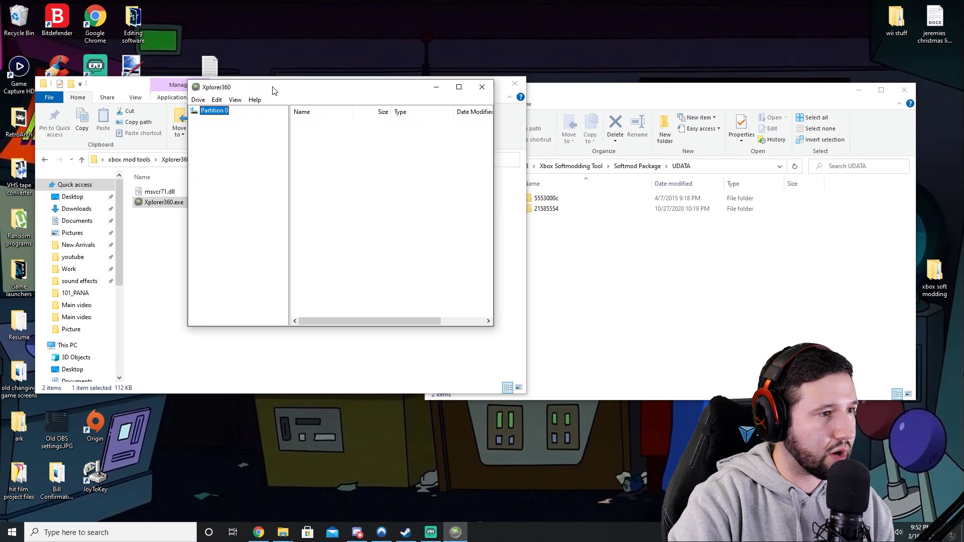
{"action": "left_click", "coordinate": [589, 101]}
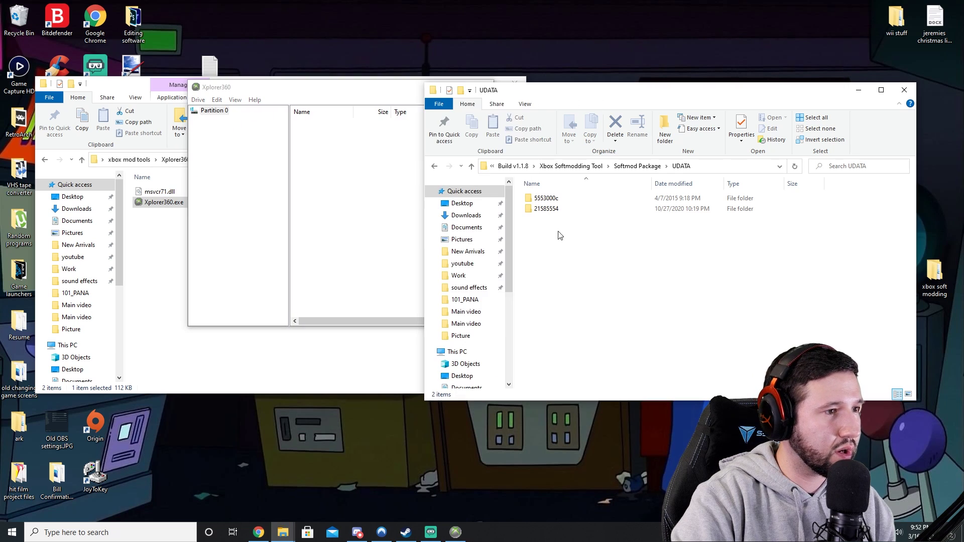
{"action": "left_click_drag", "start_coordinate": [543, 222], "coordinate": [386, 184]}
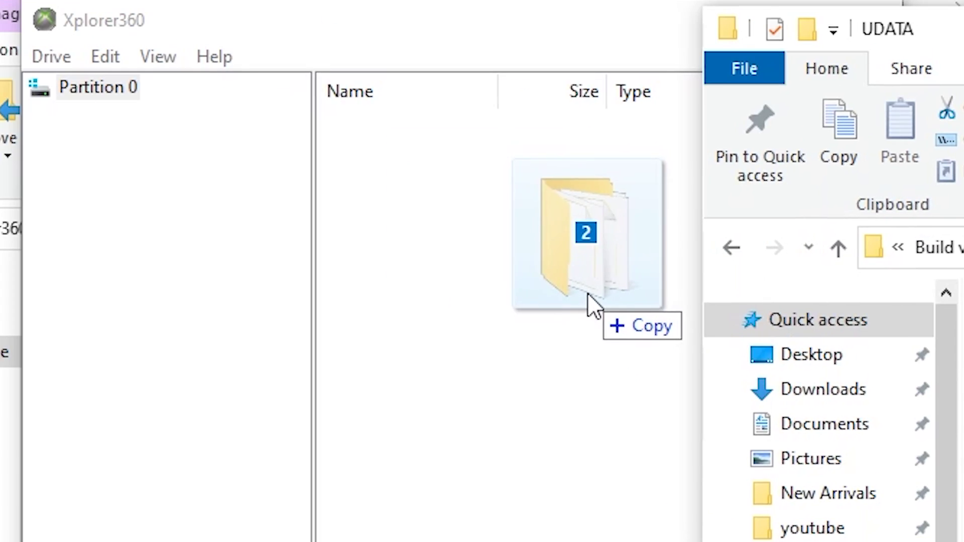
- Finish copying the 5553000c and 21585554 folders into Partition 0 of the memory unit and close the UDATA window
{"action": "left_click_drag", "start_coordinate": [591, 301], "coordinate": [592, 301]}
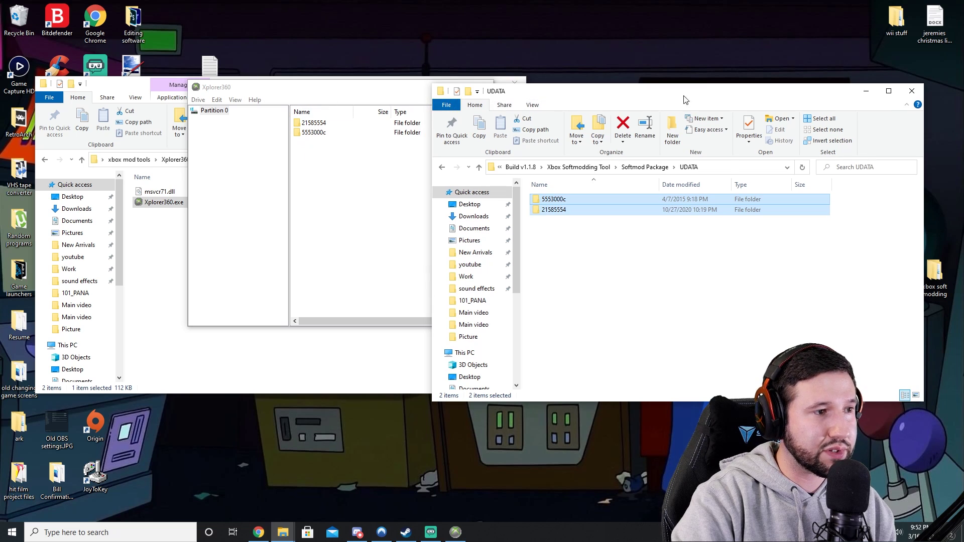
{"action": "left_click", "coordinate": [912, 92]}
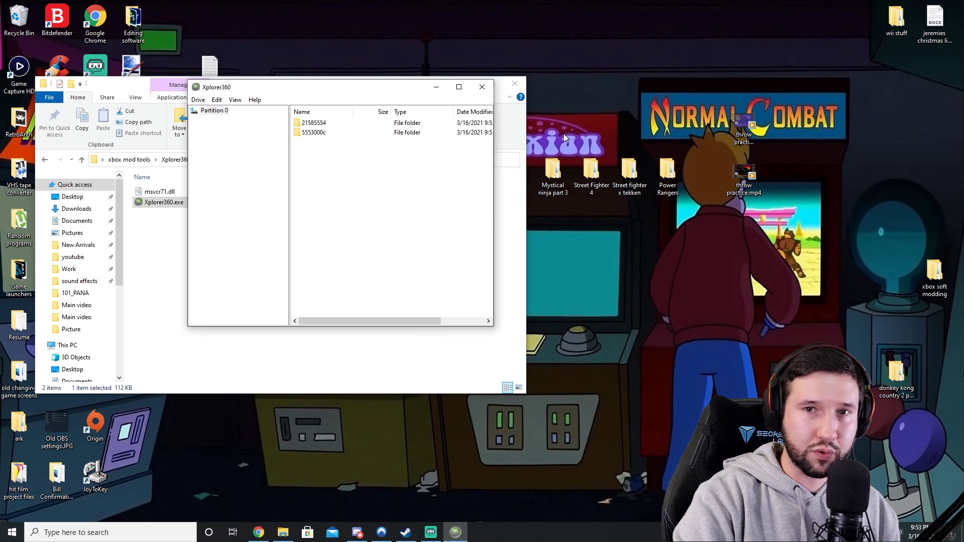
- Close the memory unit's drive in Xplorer360 and exit the program
{"action": "left_click", "coordinate": [195, 101]}
{"action": "left_click", "coordinate": [211, 122]}
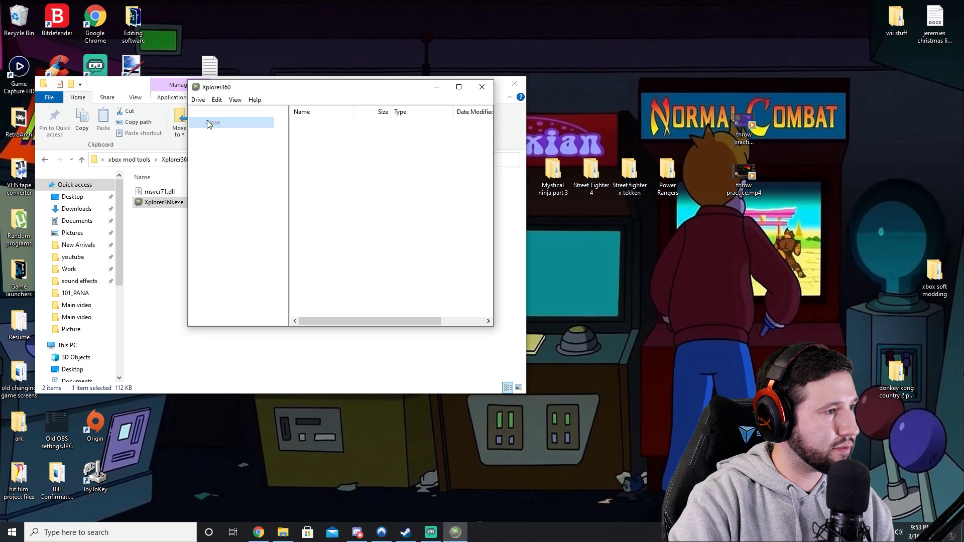
{"action": "left_click", "coordinate": [483, 89]}
- Go from xbox mod tools to the Extras Disc folder inside Build v1.1.8 and select Xbox Softmodding Tool Extras Disc.iso
{"action": "key", "text": "alt+Left"}
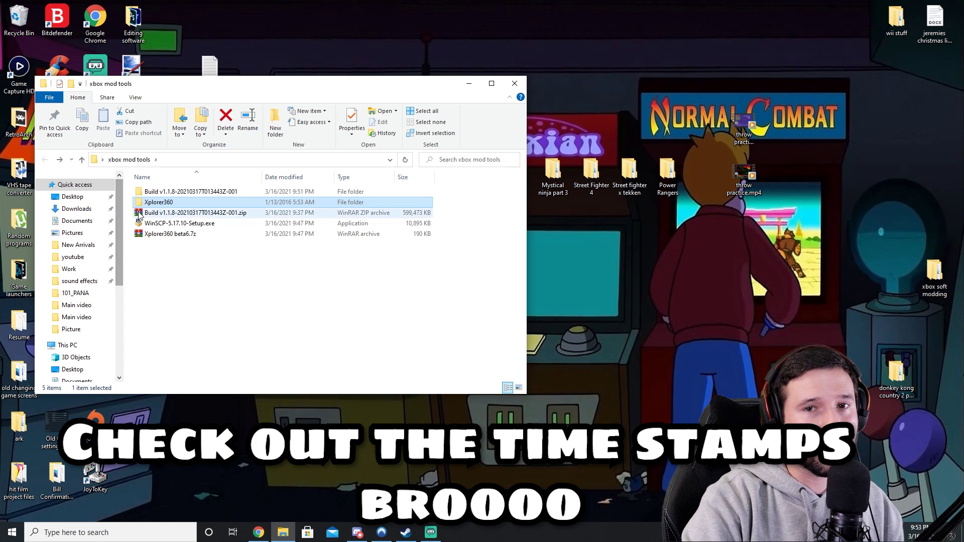
{"action": "left_click_drag", "start_coordinate": [260, 88], "coordinate": [526, 89]}
{"action": "double_click", "coordinate": [423, 191]}
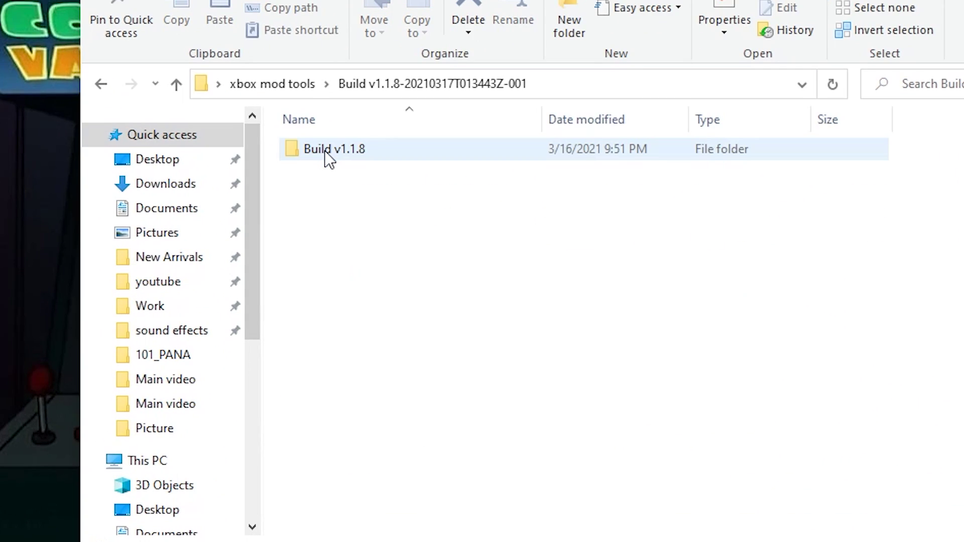
{"action": "double_click", "coordinate": [328, 156]}
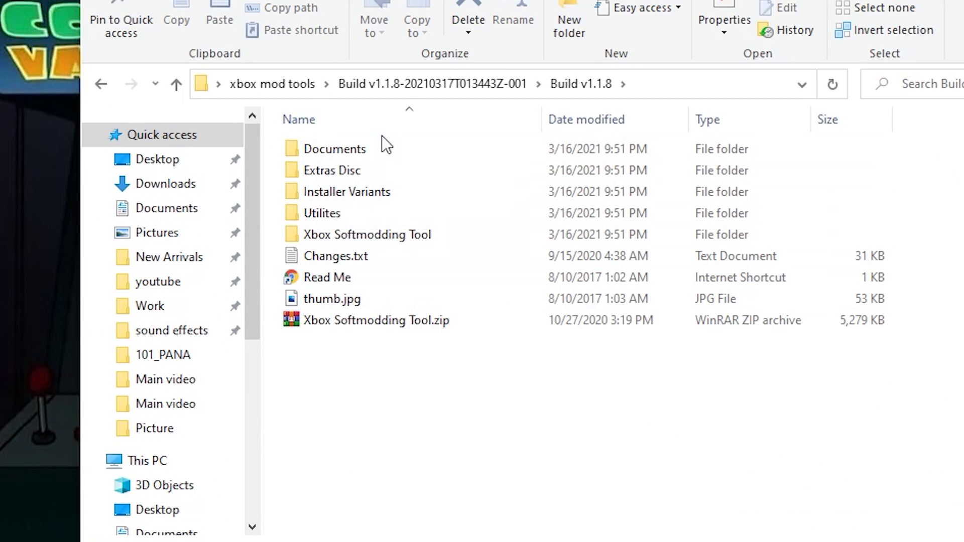
{"action": "double_click", "coordinate": [368, 169]}
{"action": "left_click", "coordinate": [383, 194]}
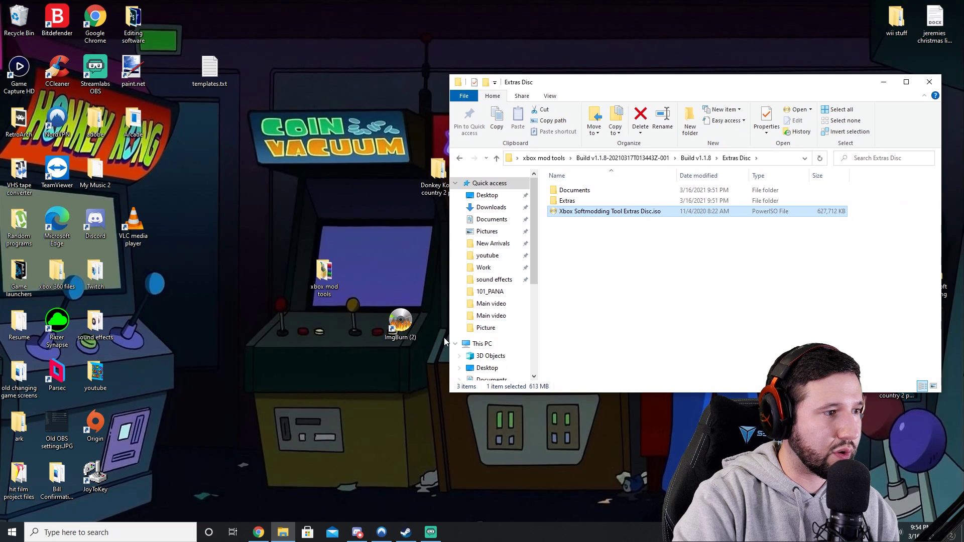
- Launch ImgBurn from the desktop and choose to write an image file to disc
{"action": "left_click", "coordinate": [405, 322]}
{"action": "double_click", "coordinate": [406, 323]}
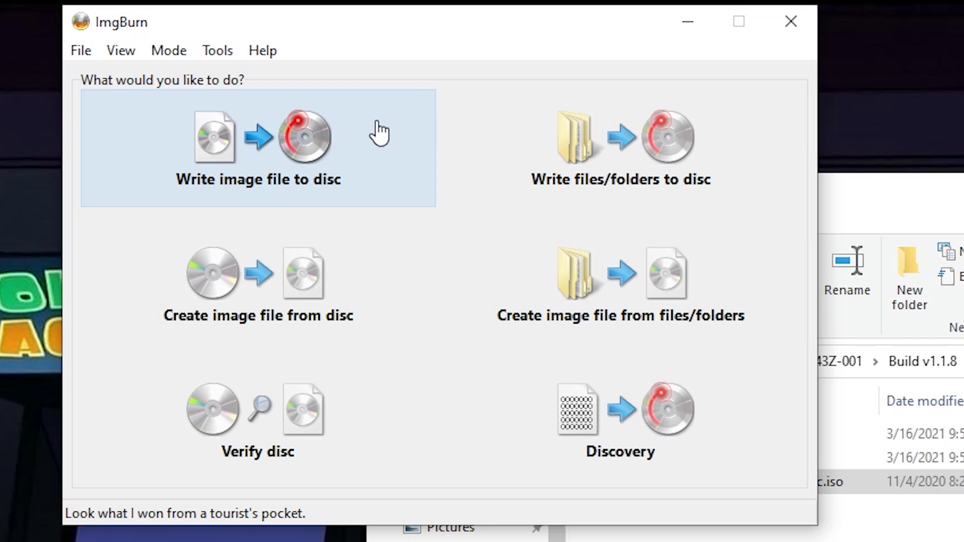
{"action": "left_click", "coordinate": [255, 141]}
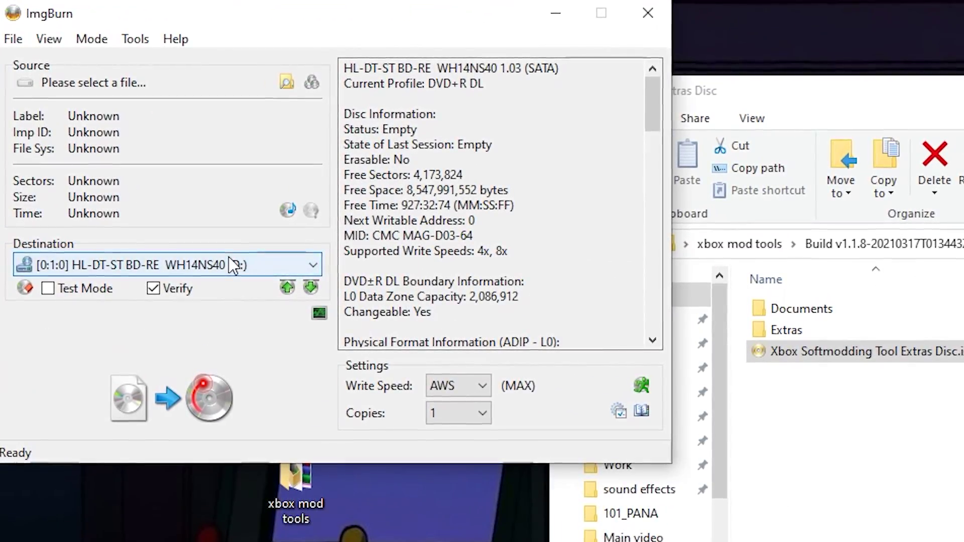
- Choose the HL-DT-ST BD-RE WH14NS40 (D:) drive as the destination and load Xbox Softmodding Tool Extras Disc.iso as the source
{"action": "left_click", "coordinate": [258, 265]}
{"action": "left_click", "coordinate": [251, 256]}
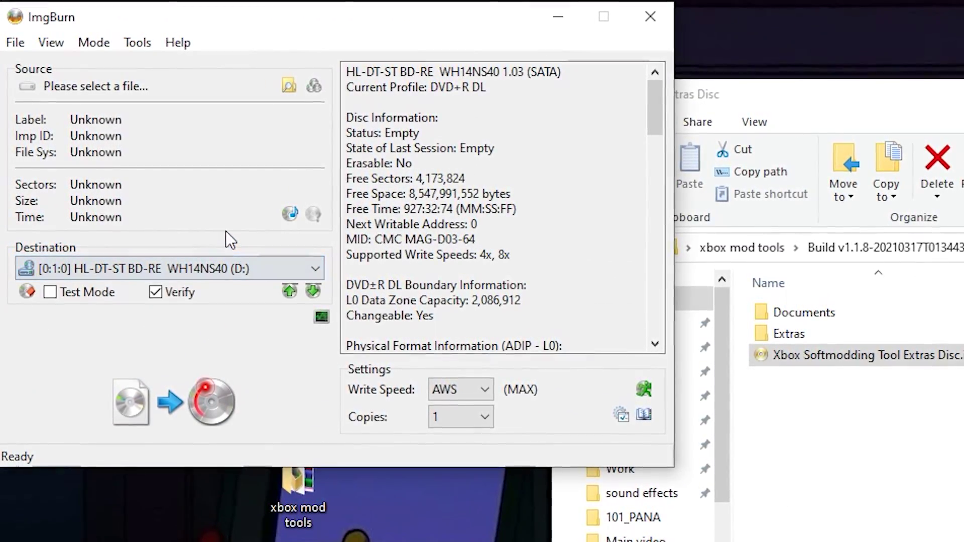
{"action": "left_click", "coordinate": [14, 43]}
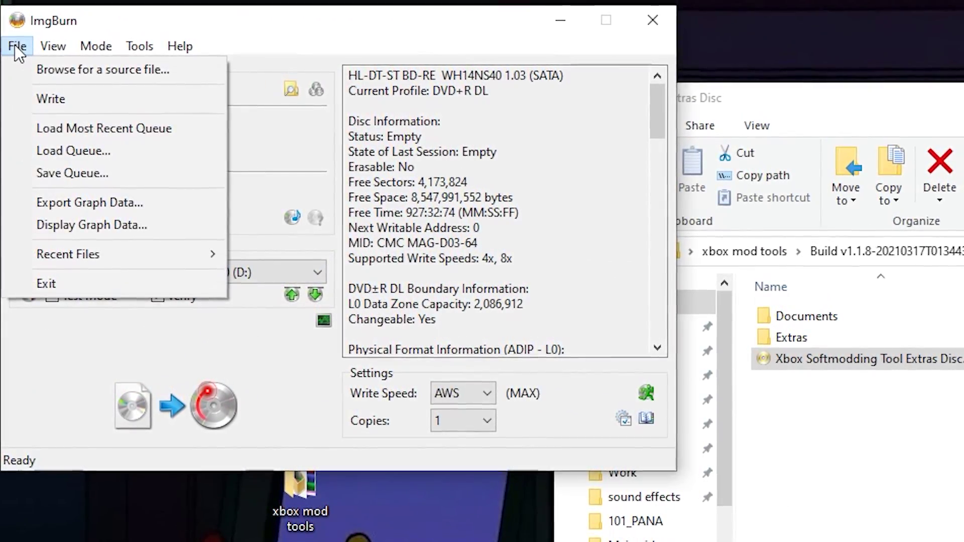
{"action": "left_click", "coordinate": [854, 363]}
{"action": "left_click_drag", "start_coordinate": [854, 364], "coordinate": [193, 181]}
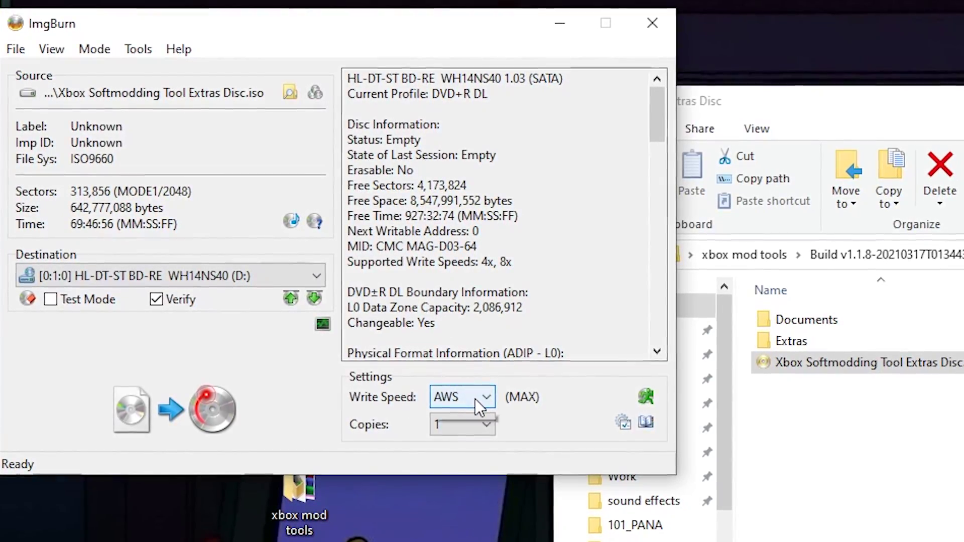
- Set the write speed to 2.4x and start burning the image, agreeing to continue with the double layer disc
{"action": "left_click", "coordinate": [475, 399]}
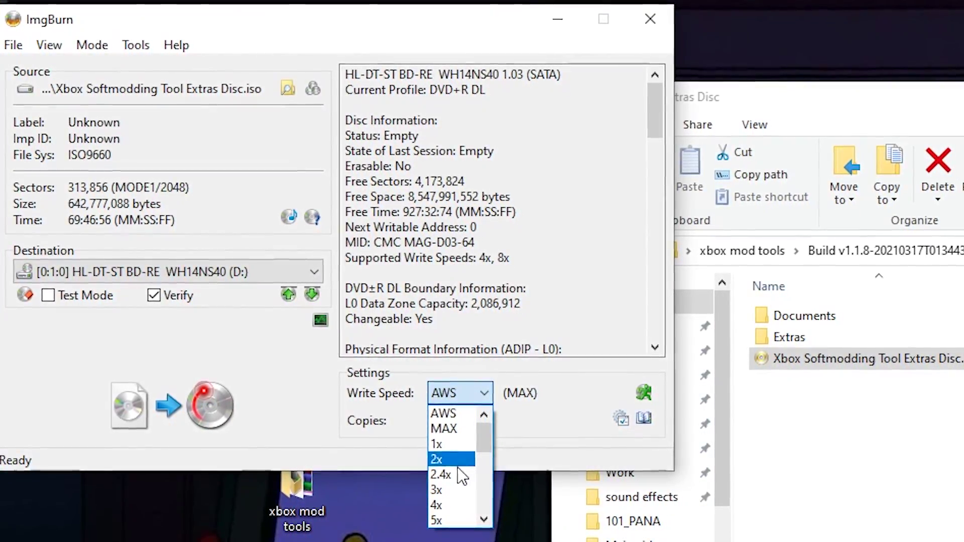
{"action": "left_click", "coordinate": [454, 474]}
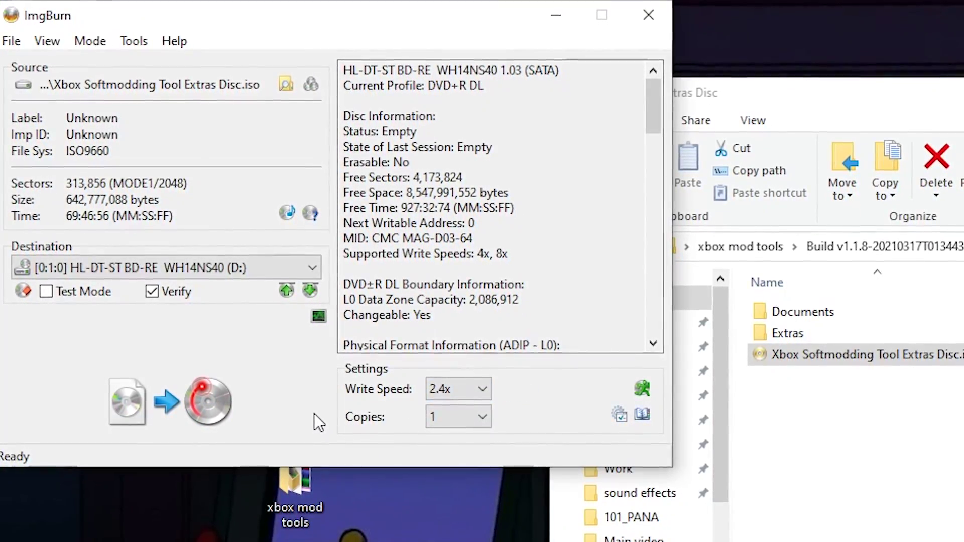
{"action": "left_click", "coordinate": [223, 387]}
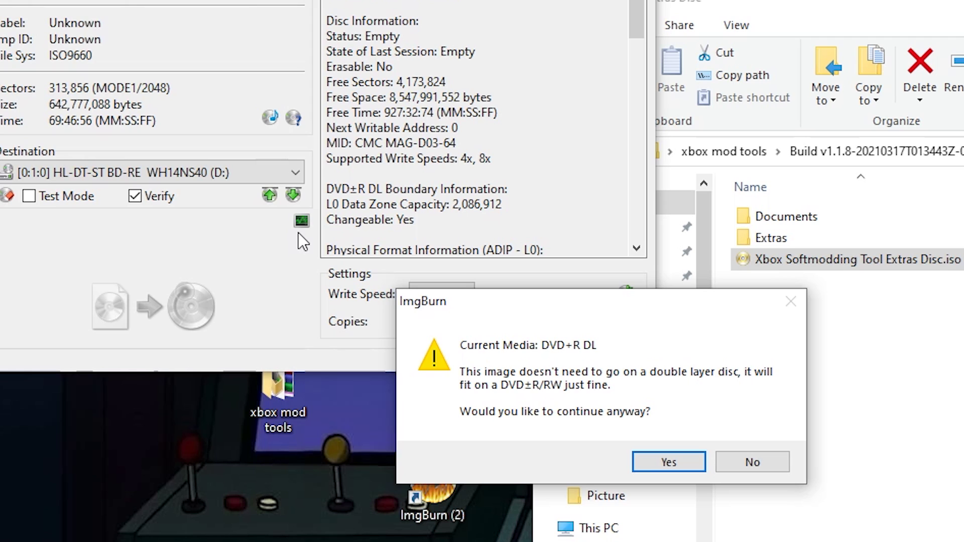
{"action": "left_click", "coordinate": [653, 463]}
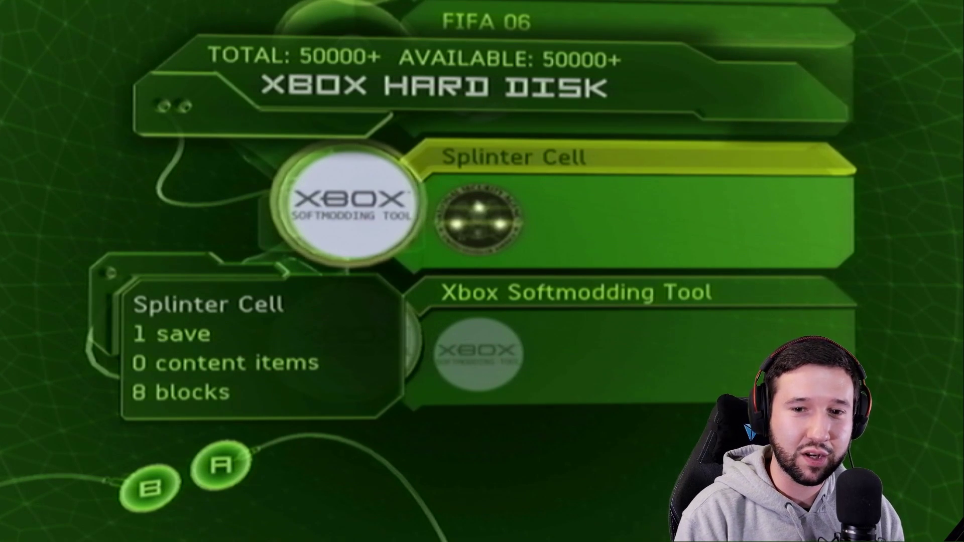
- Check the Splinter Cell and Xbox Softmodding Tool saves on the Xbox hard disk
{"action": "key", "text": "Down"}
{"action": "key", "text": "Up"}
{"action": "key", "text": "Down"}
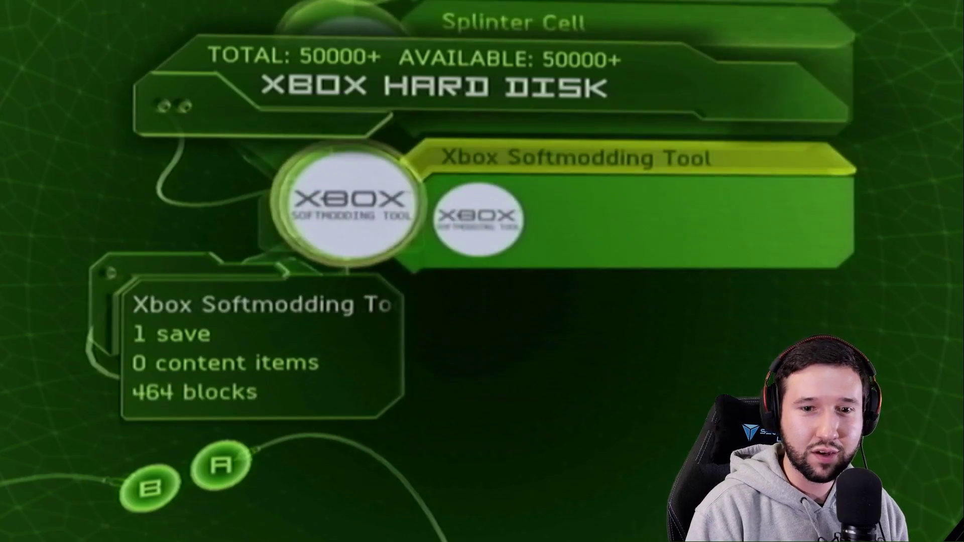